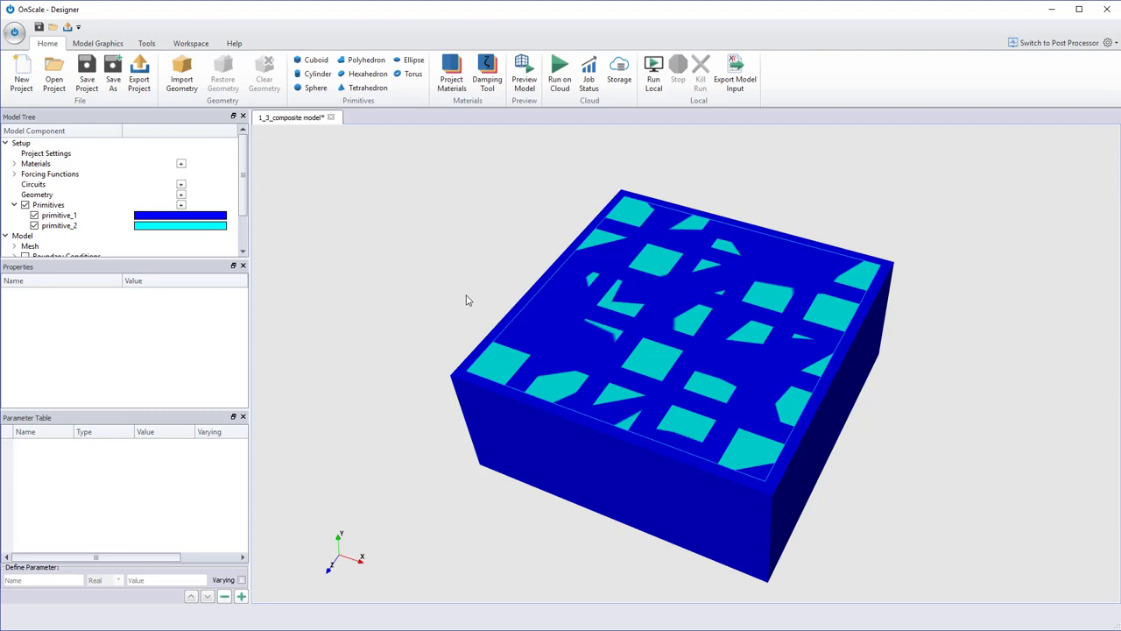
Orbit and zoom the 1_3_composite block to inspect its top face from above.
left_click_drag(481, 280, 549, 342)
scroll(548, 334, "up", 3)
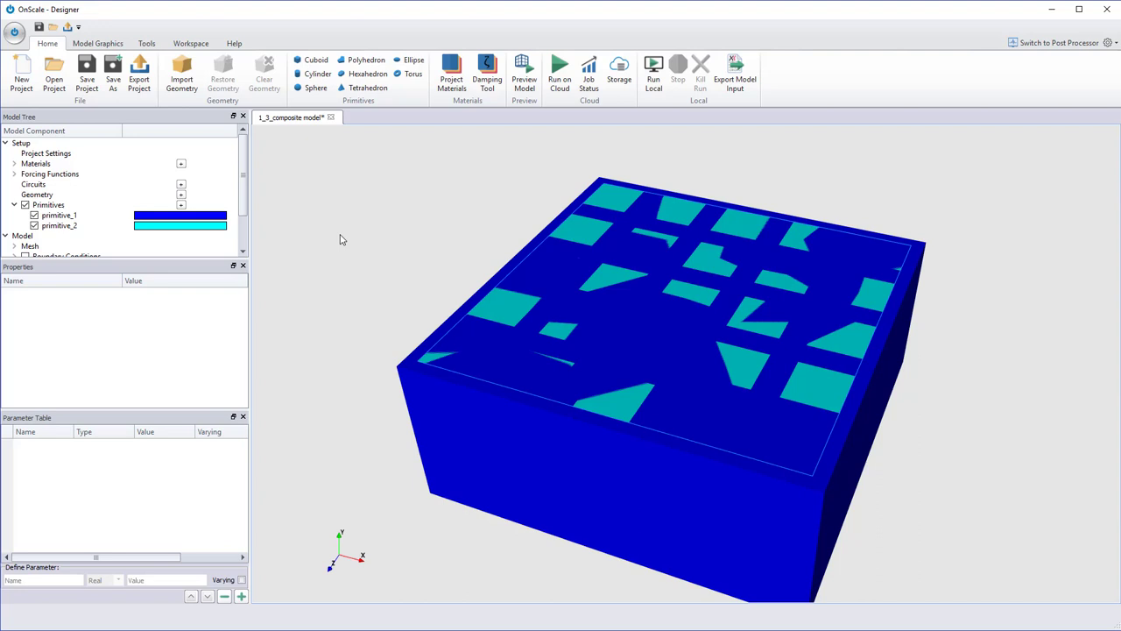
left_click_drag(441, 281, 518, 292)
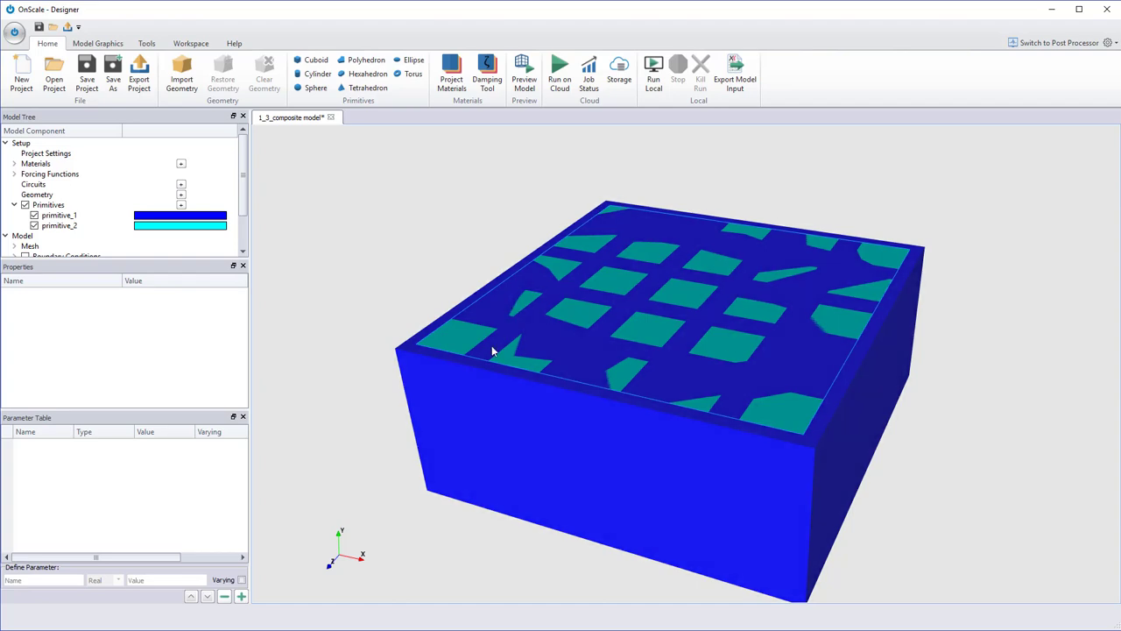
left_click_drag(825, 366, 771, 330)
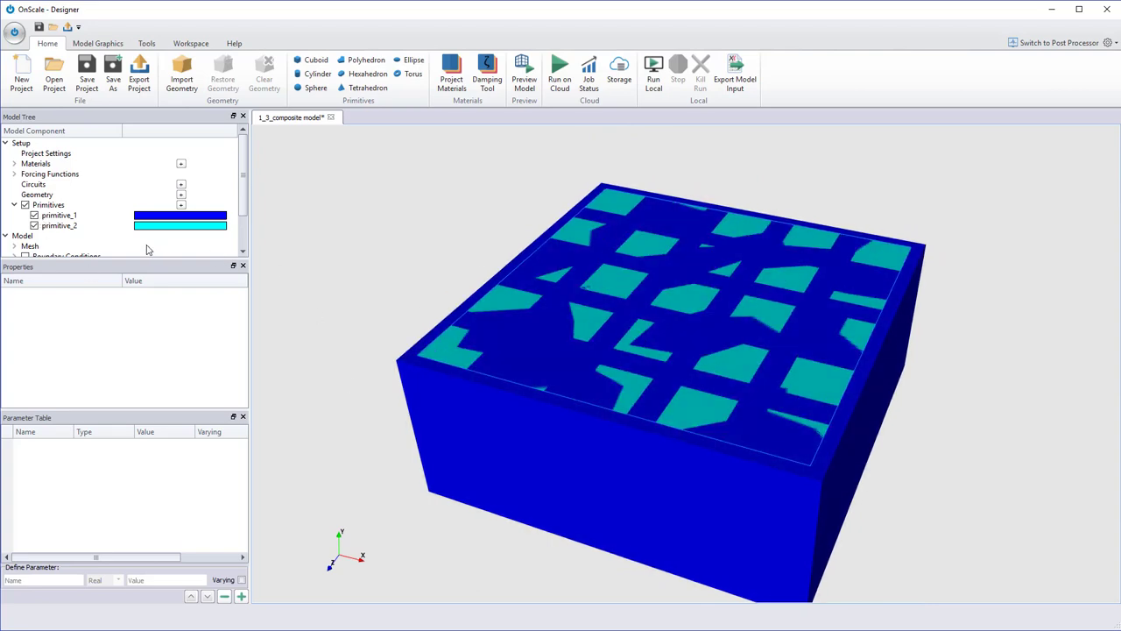
Uncheck primitive_1 to hide the blue matrix, then re-check it so the block encloses the pillars again.
left_click(34, 216)
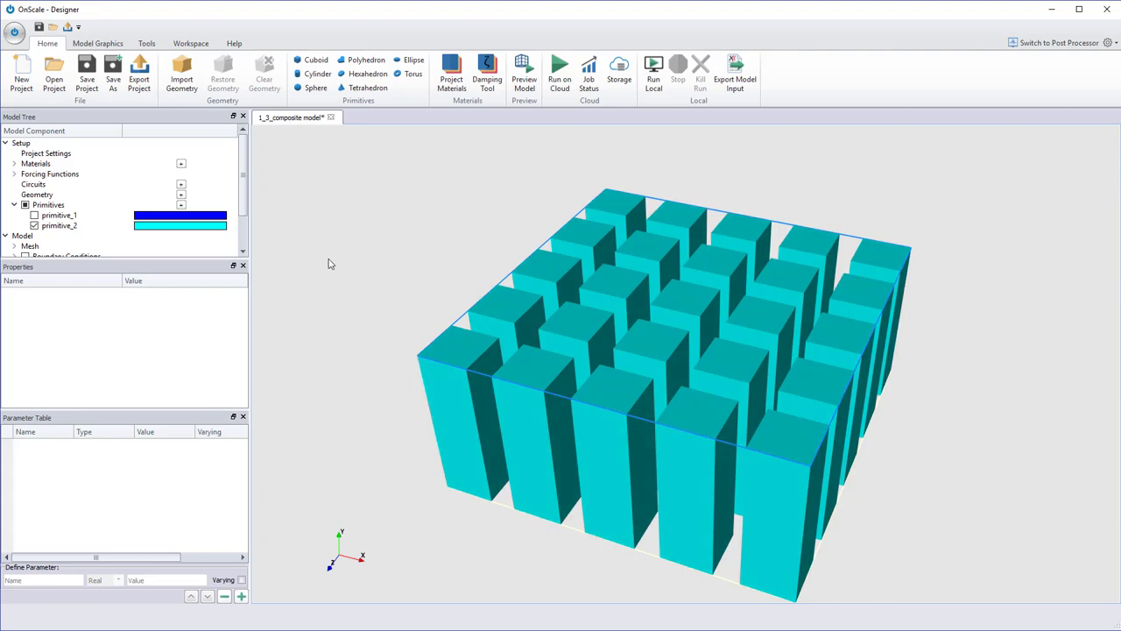
left_click(34, 215)
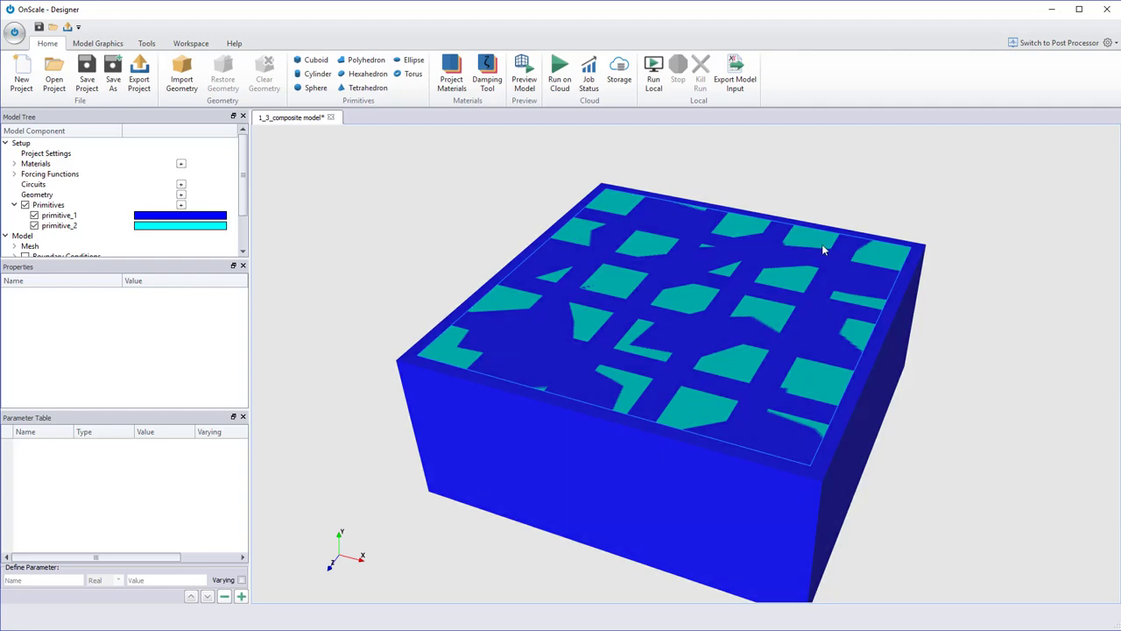
left_click_drag(822, 250, 403, 302)
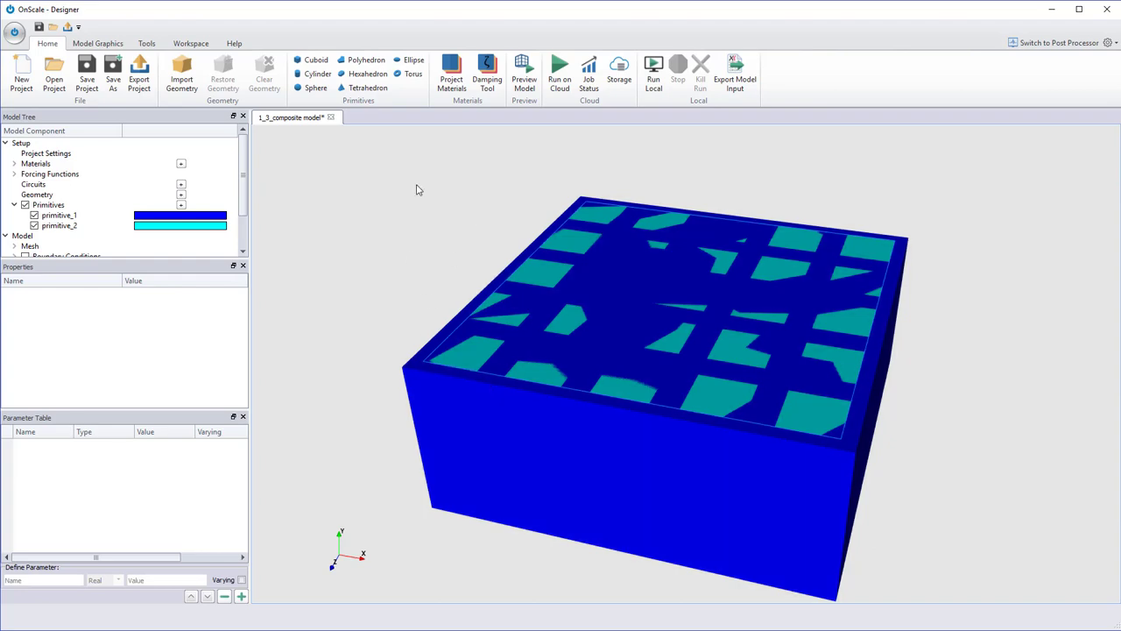
mouse_move(687, 158)
left_mouse_down()
mouse_move(690, 176)
mouse_move(608, 149)
mouse_move(691, 152)
left_mouse_up()
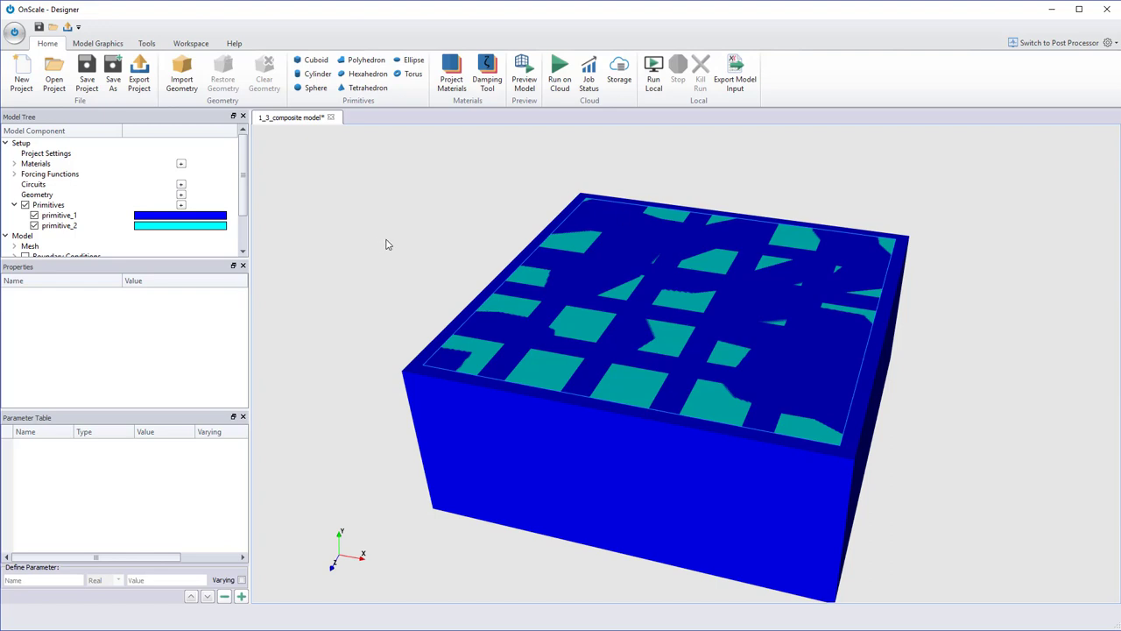
In the Post Processor, tilt the deformed plate toward the viewer and play the Mode-1 ydsp animation.
left_click(1033, 45)
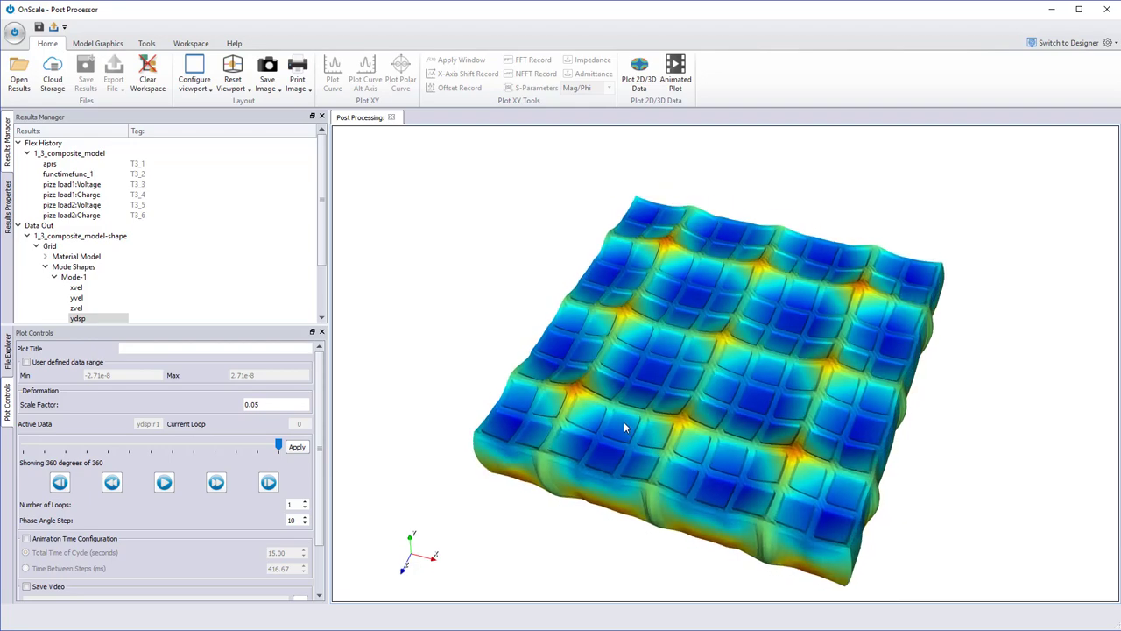
left_click_drag(623, 422, 612, 378)
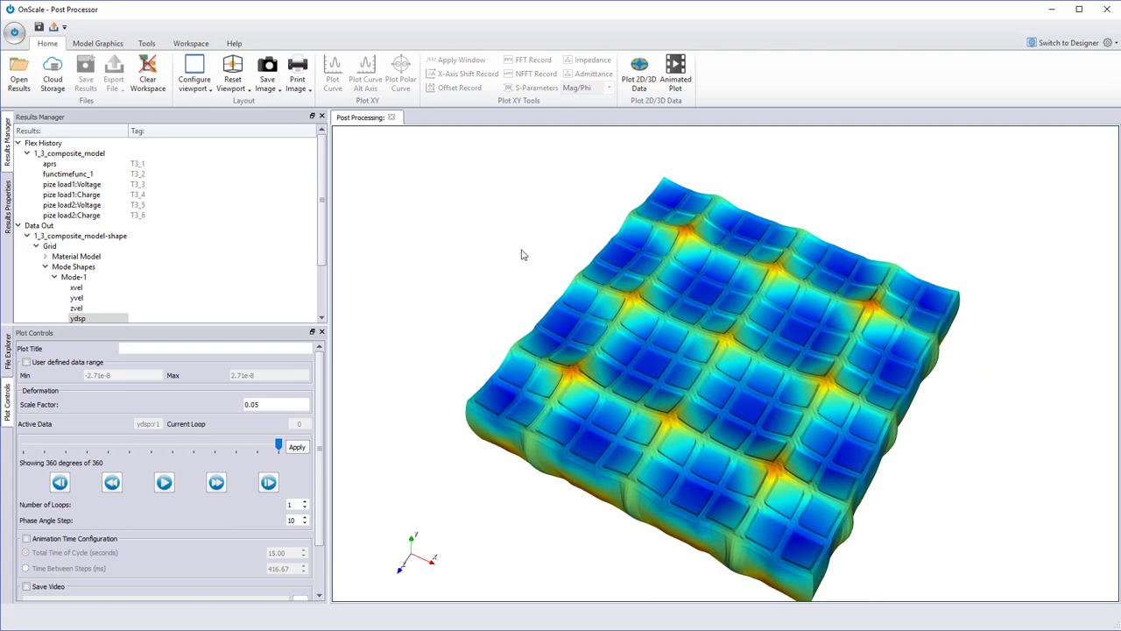
left_click(163, 484)
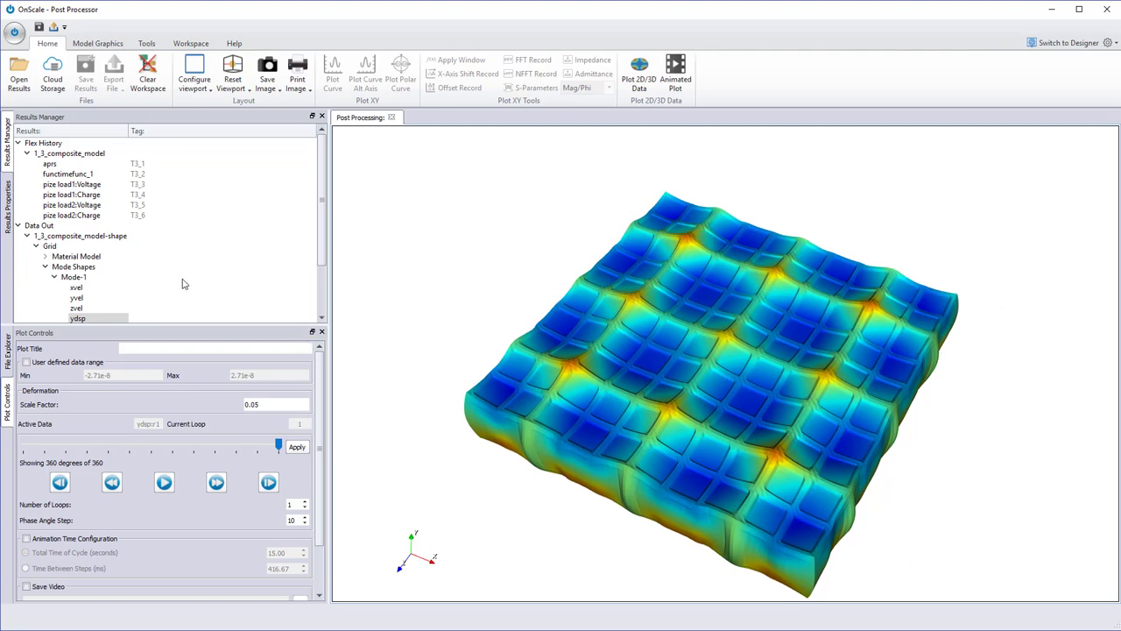
Use the 2_1 viewport layout, plot pize load1:Charge below, zoom its start, then restore the full view.
left_click(194, 83)
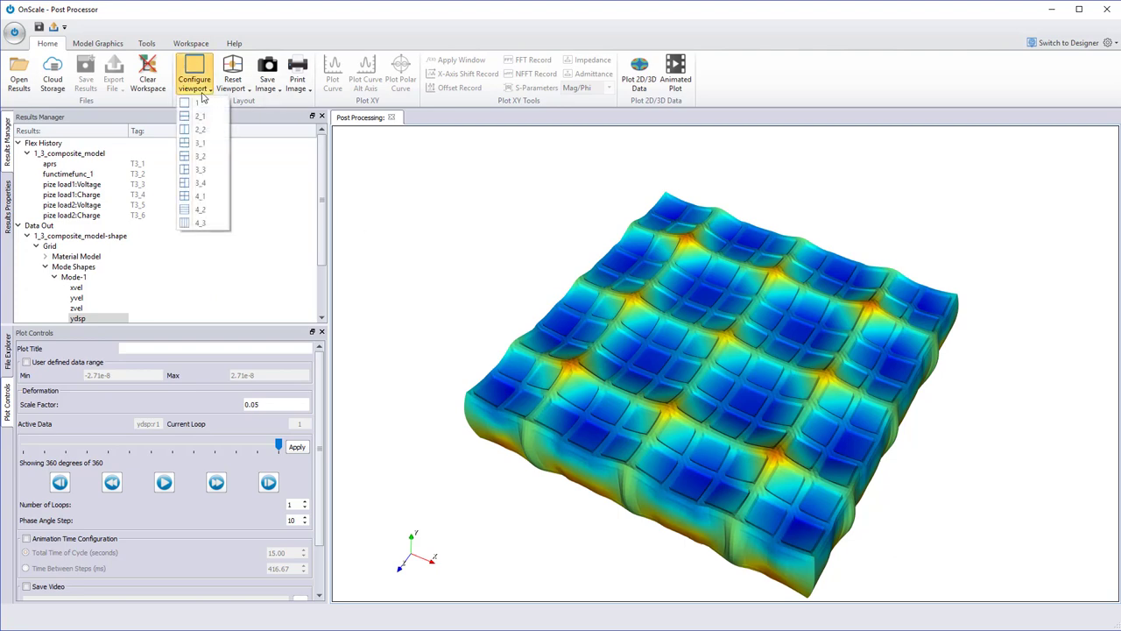
left_click(200, 117)
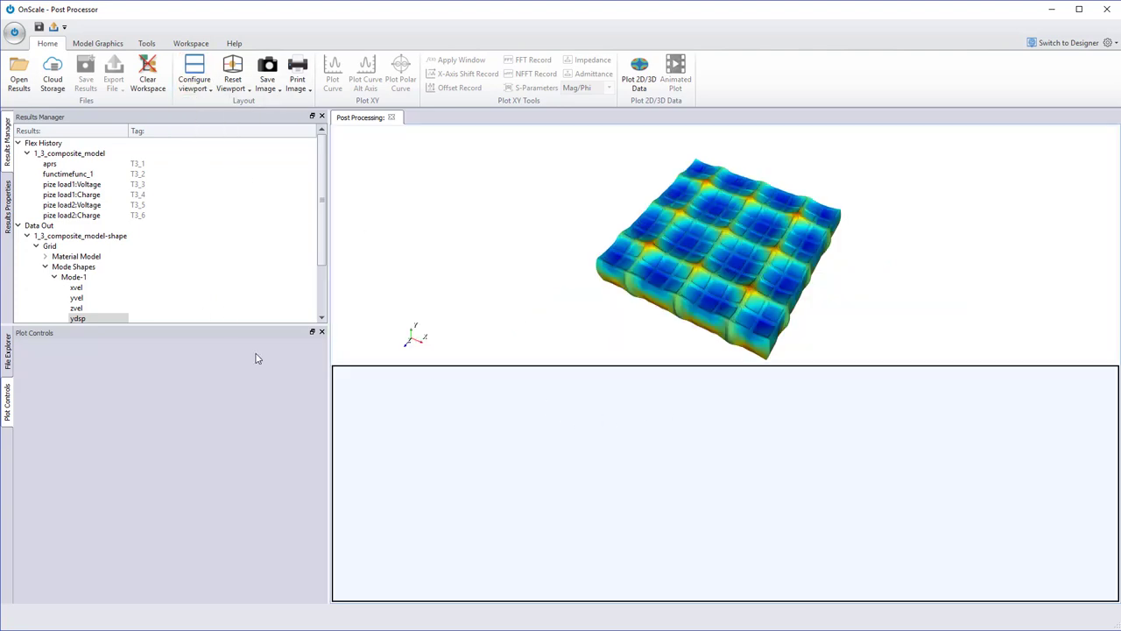
left_click(73, 194)
double_click(73, 195)
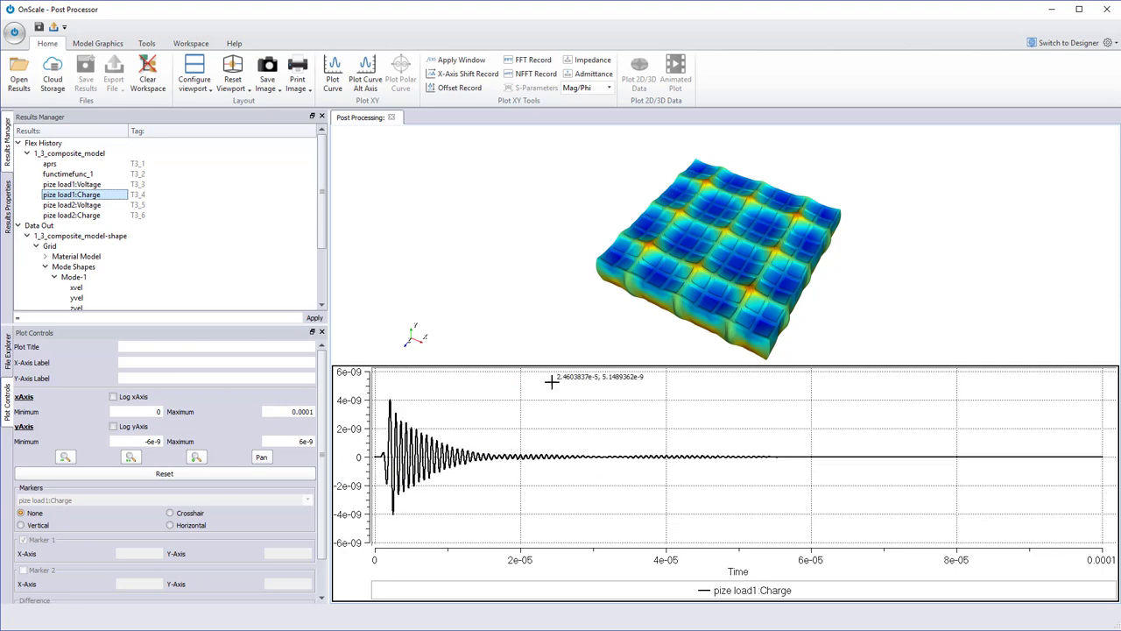
left_click_drag(546, 381, 330, 560)
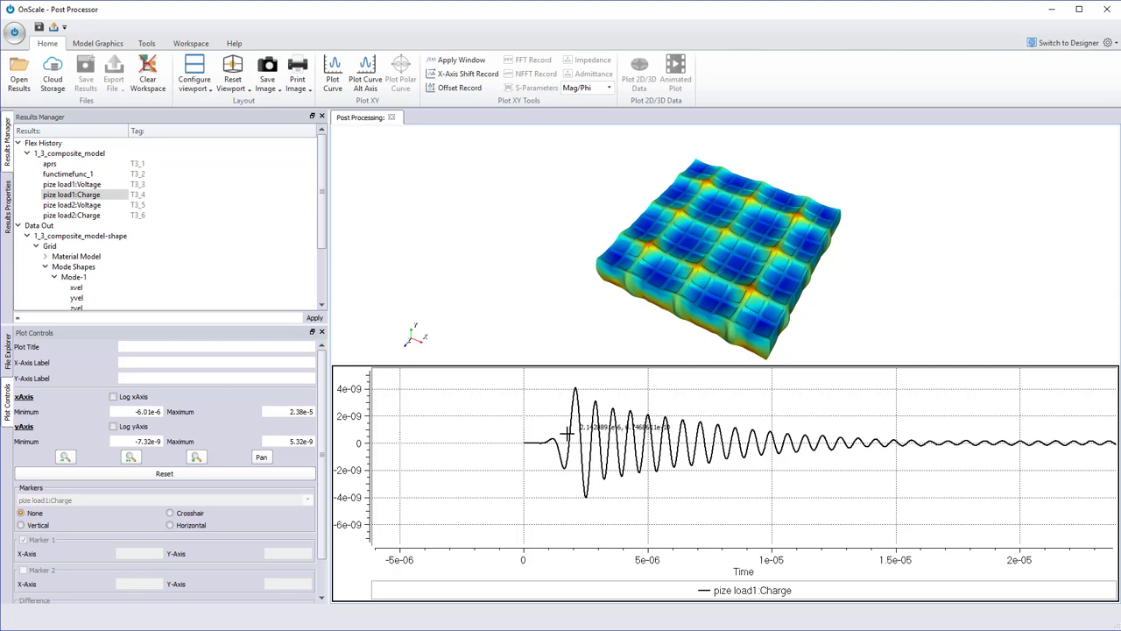
double_click(476, 421)
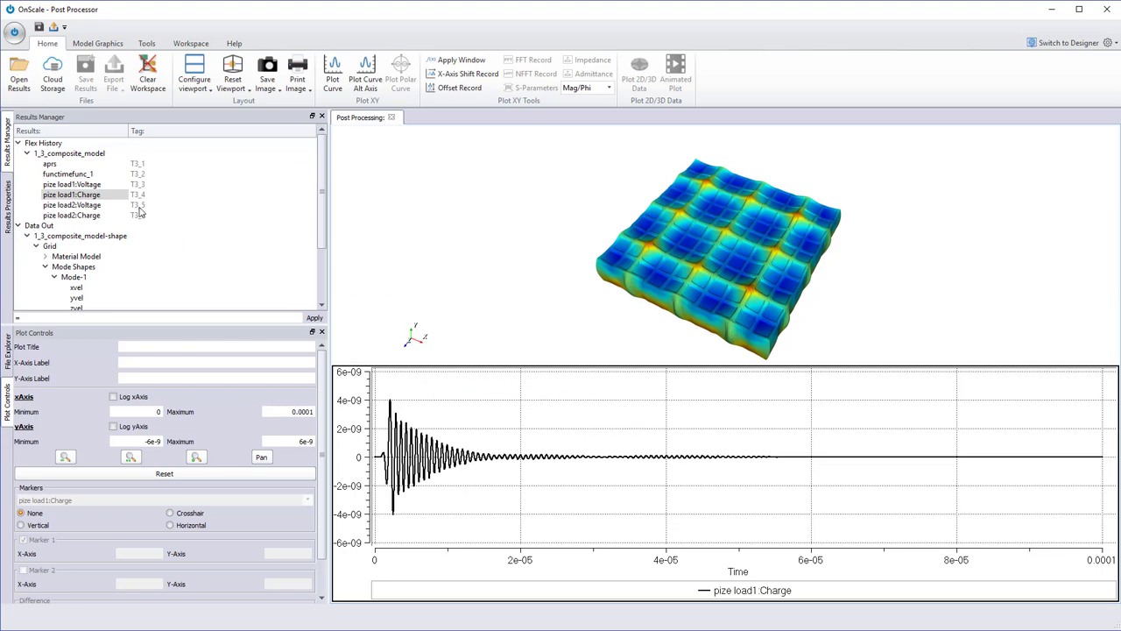
Select pize load1:Charge and add the FFT result load1:Charge.ma to the lower plot.
left_click(70, 195)
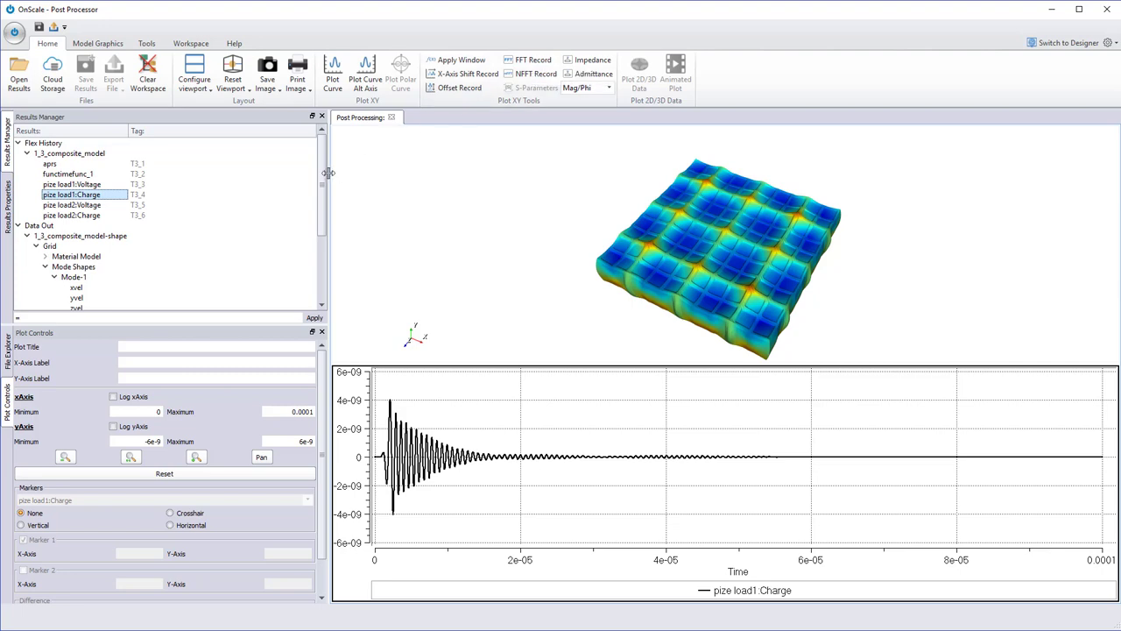
left_click_drag(321, 171, 324, 254)
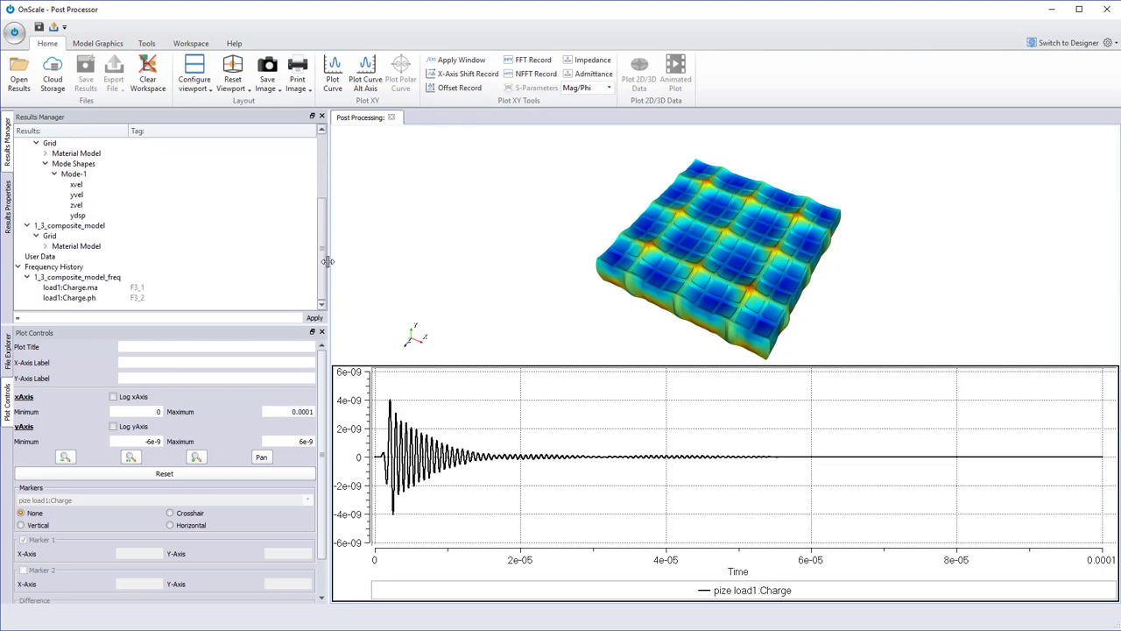
double_click(88, 289)
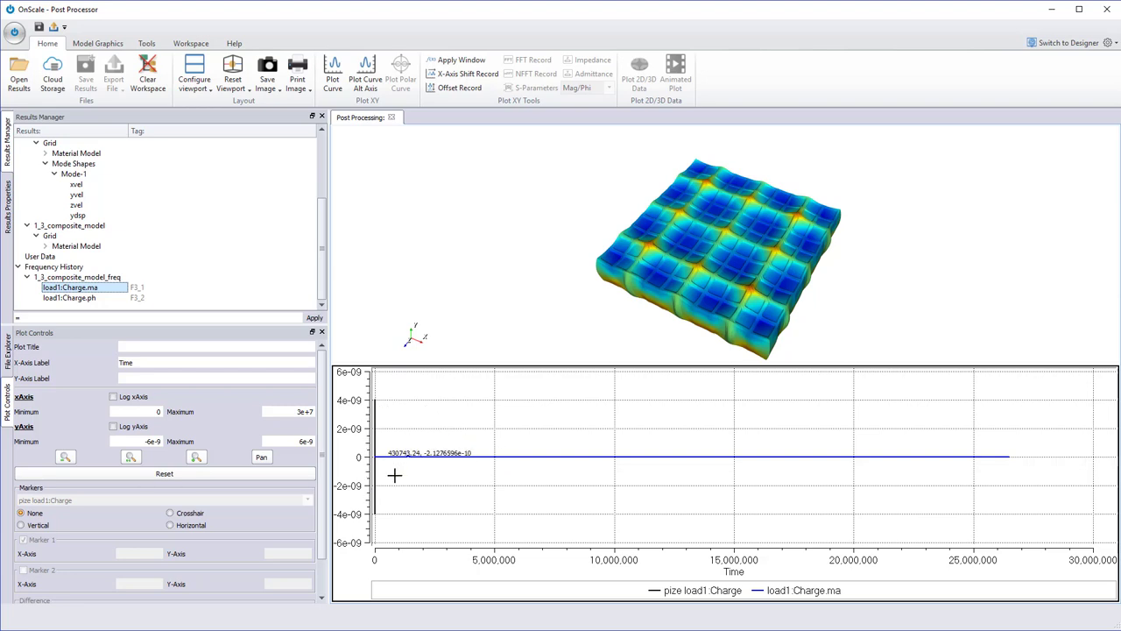
Reset the lower viewport, plot only load1:Charge.ma, and zoom onto its peak near 1,400,000.
left_click(233, 84)
left_click(245, 103)
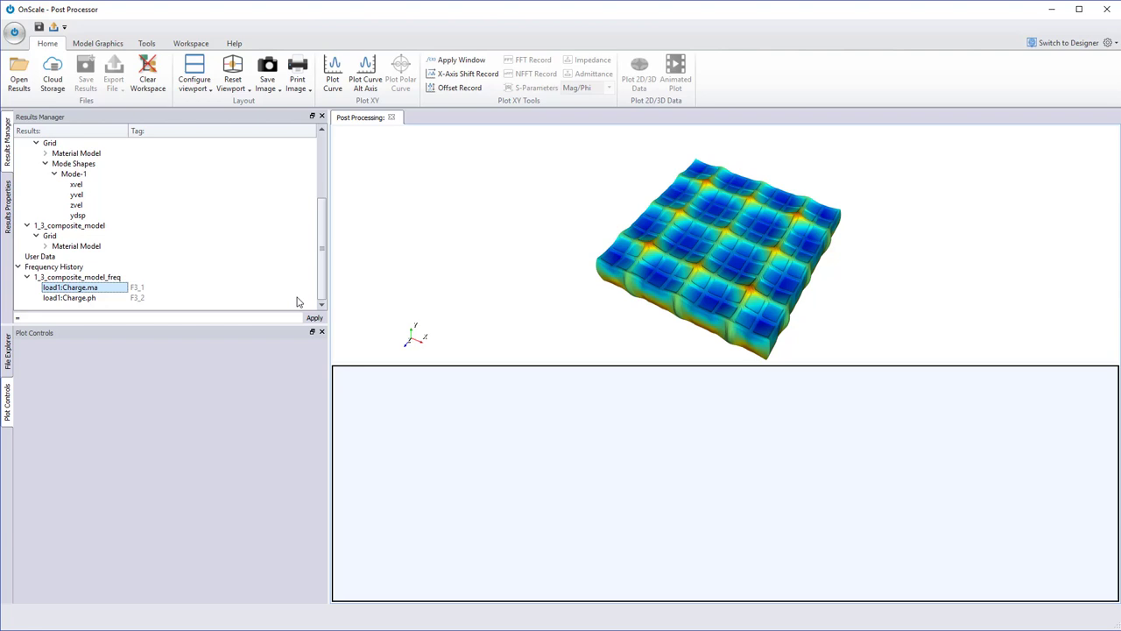
double_click(91, 295)
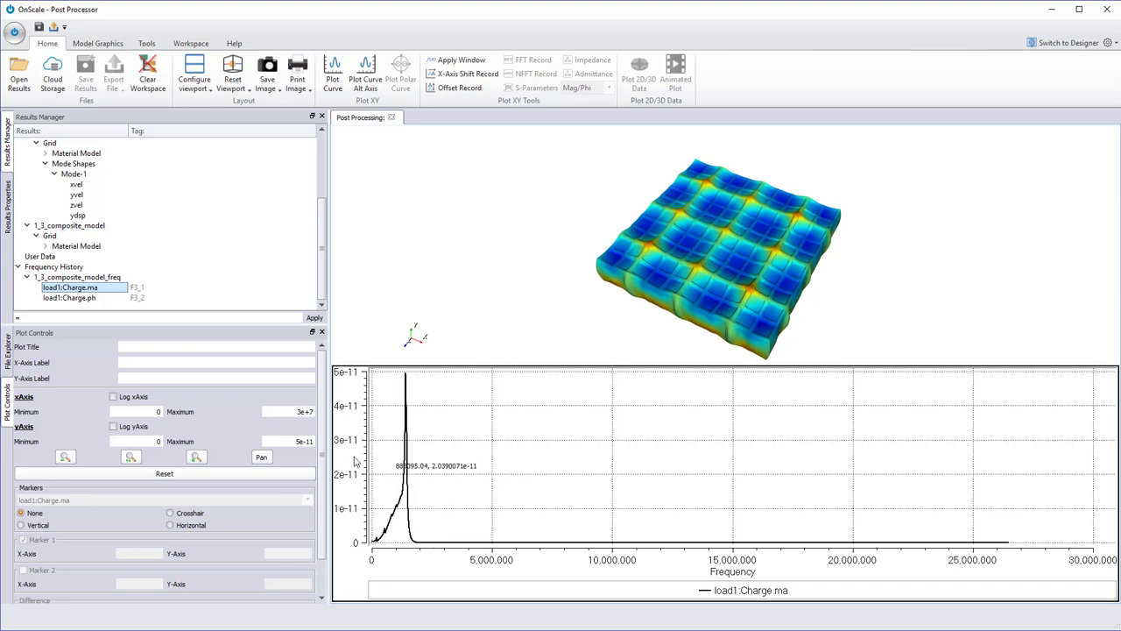
left_click_drag(430, 371, 334, 567)
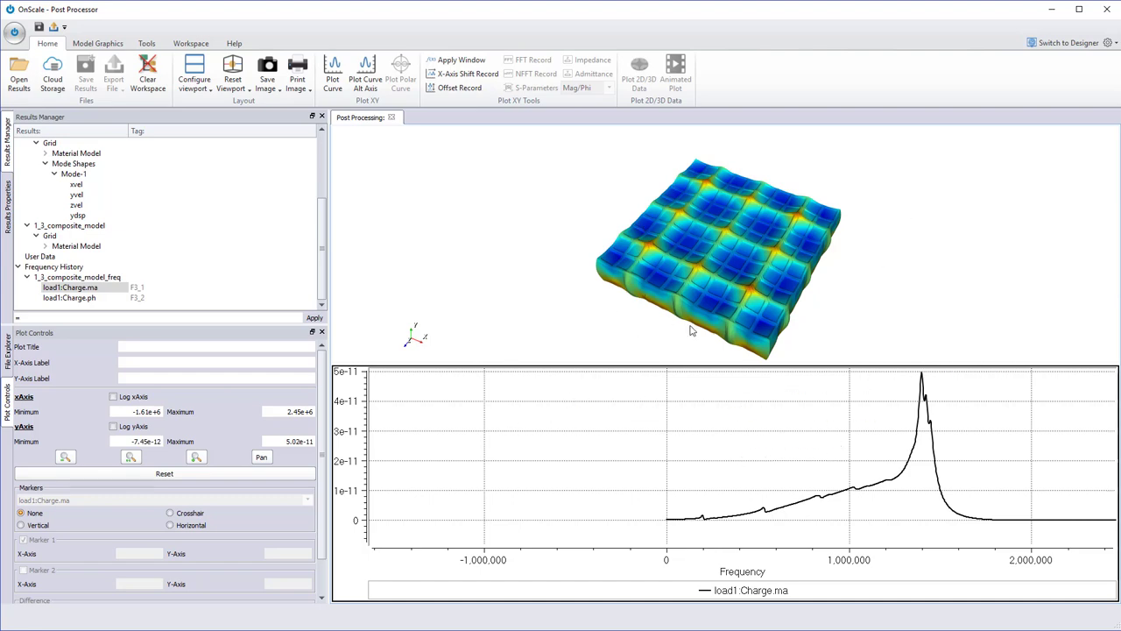
left_click(715, 298)
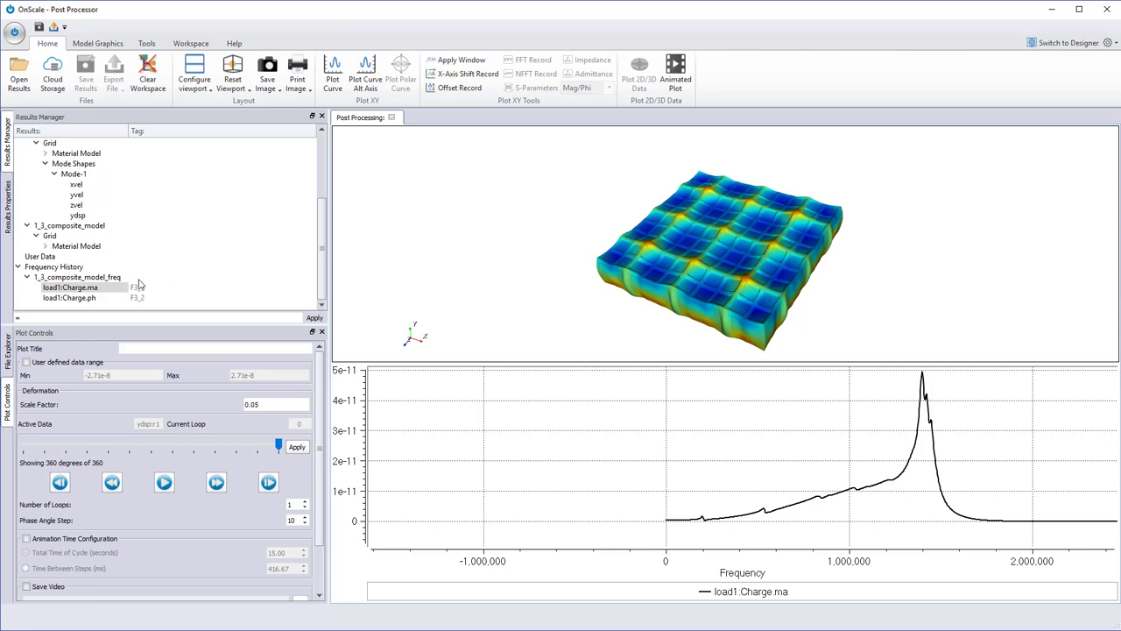
Plot load1:Charge.ph in the top pane and zoom it to roughly -2,200,000 to 4,890,000.
left_click(97, 298)
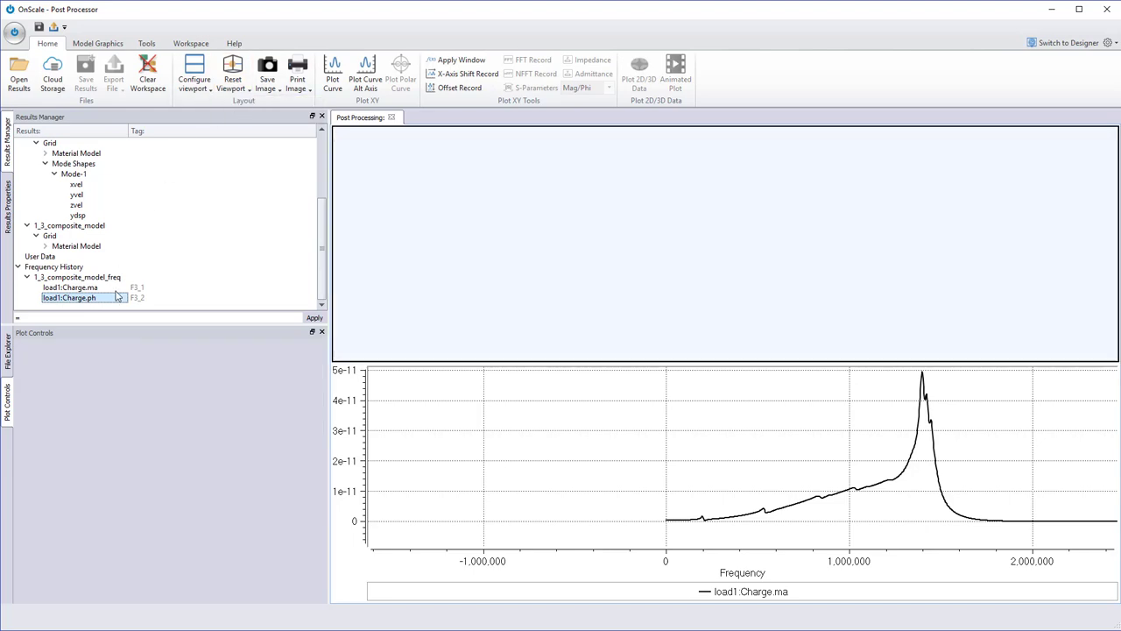
double_click(116, 298)
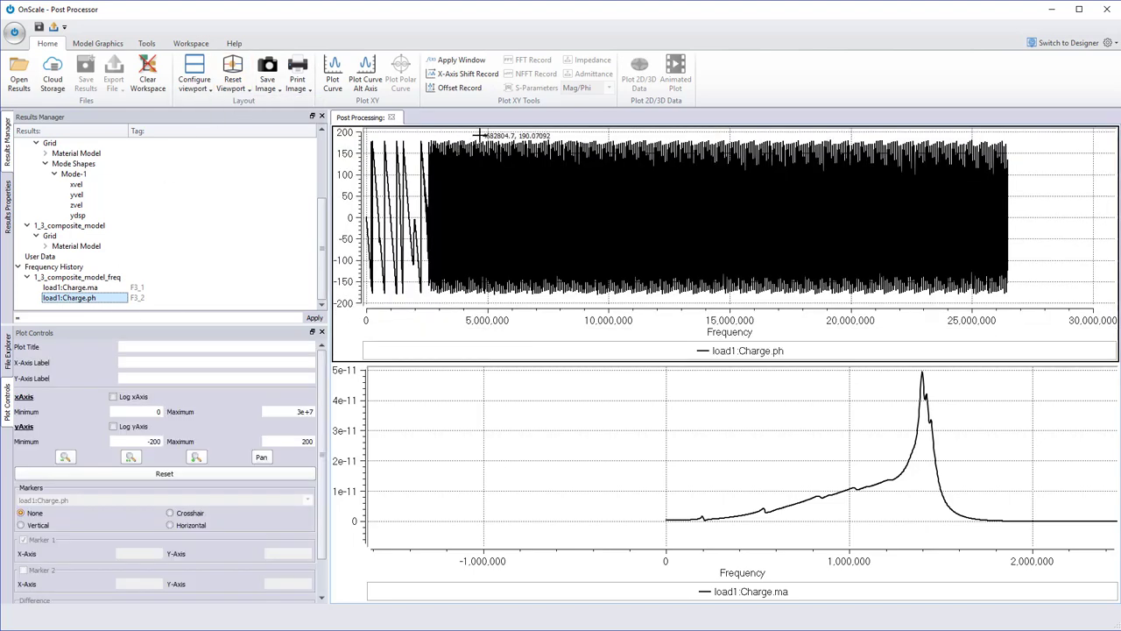
left_click(348, 361)
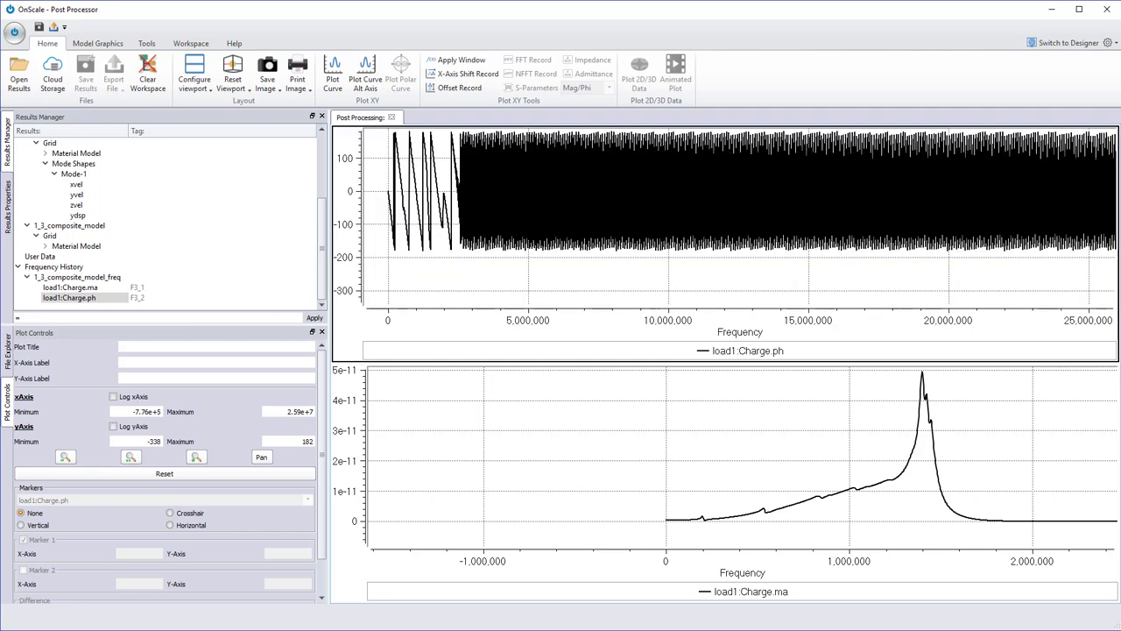
left_click_drag(490, 333, 315, 101)
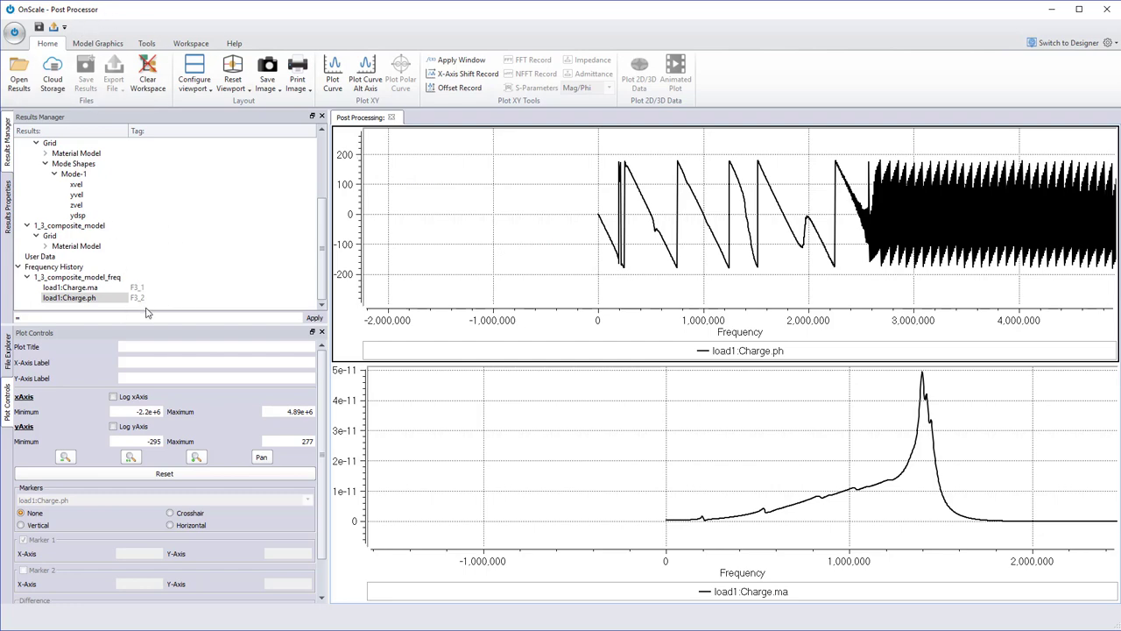
left_click(99, 289)
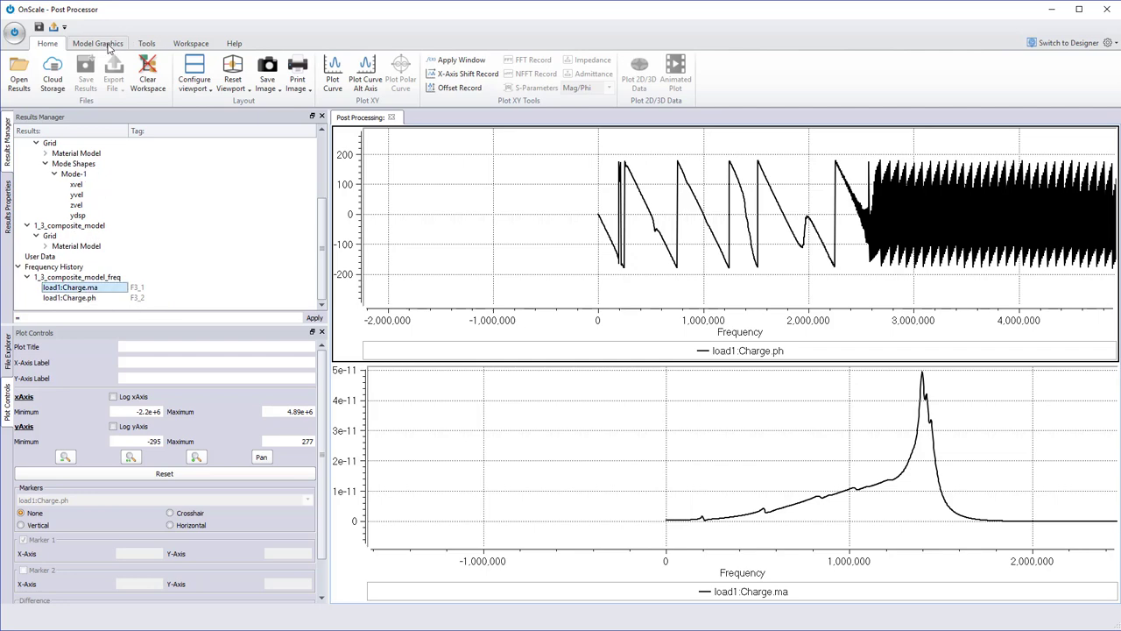